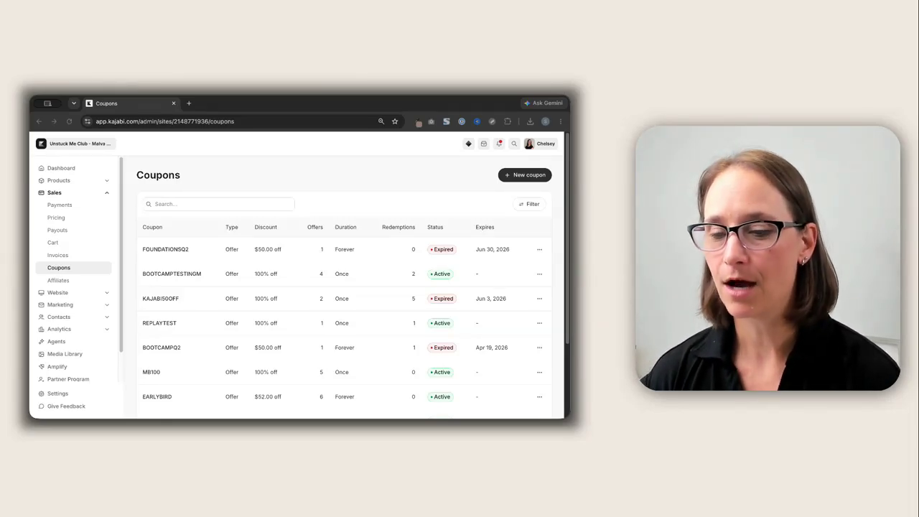
Start creating a new coupon of the Offer coupon type
left_click(512, 185)
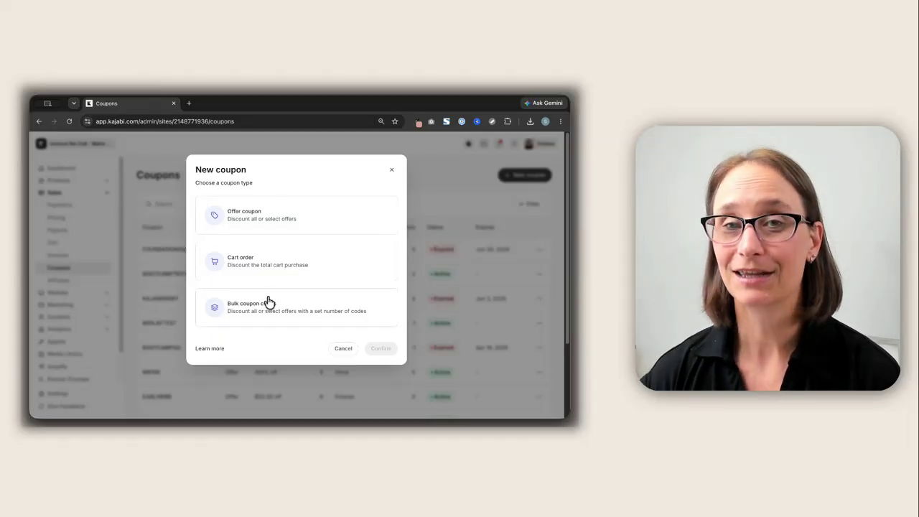
left_click(264, 223)
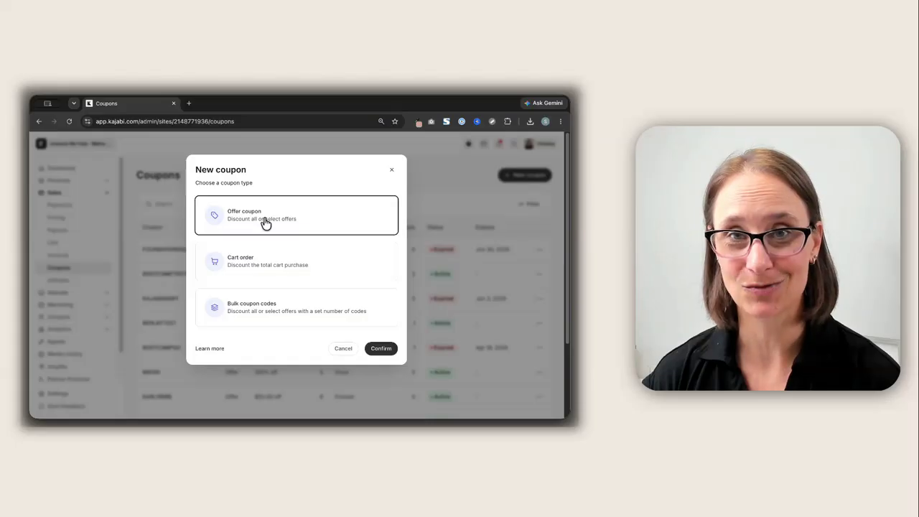
left_click(379, 348)
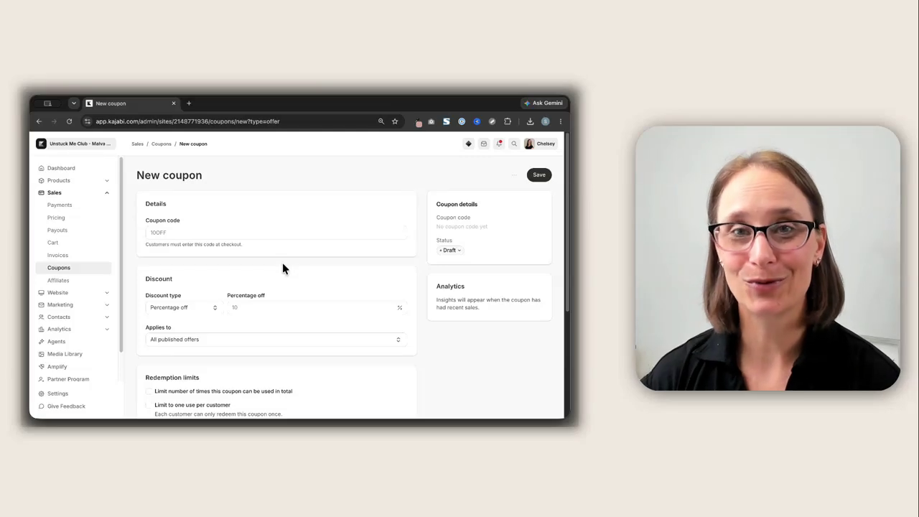
Enter 50OFF as the coupon code
left_click(196, 237)
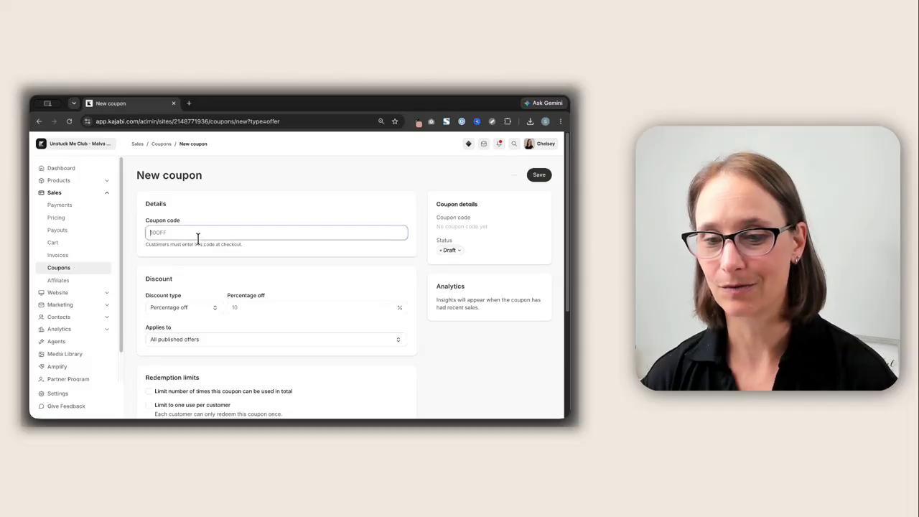
type("50O")
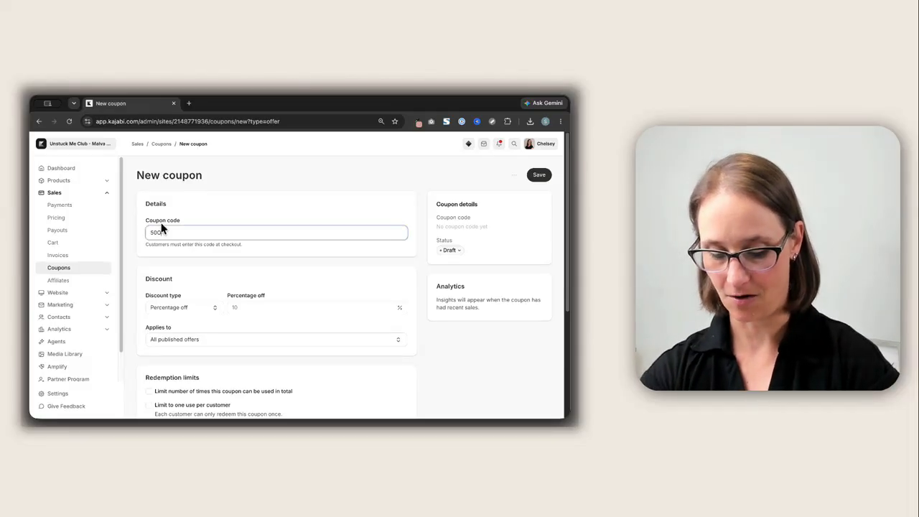
type("FF")
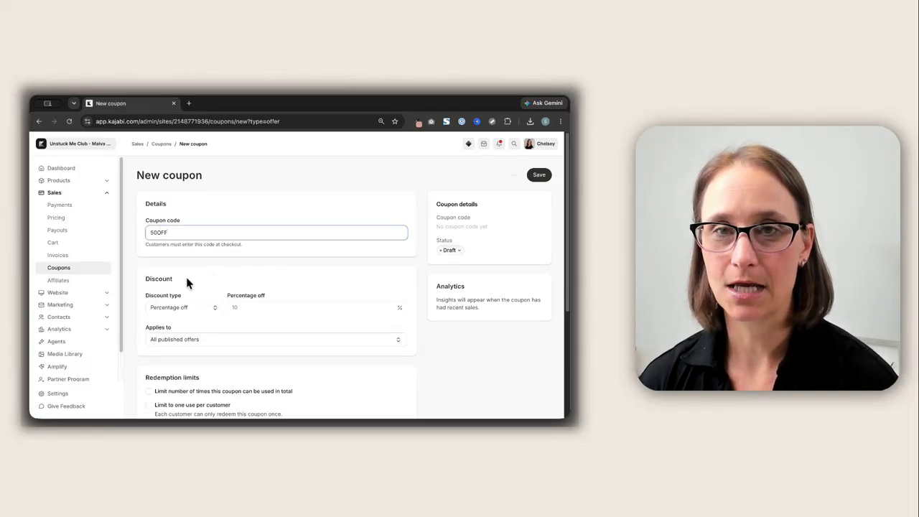
Keep the percentage-off discount type and set the percentage off to 100
scroll(225, 210, "down", 2)
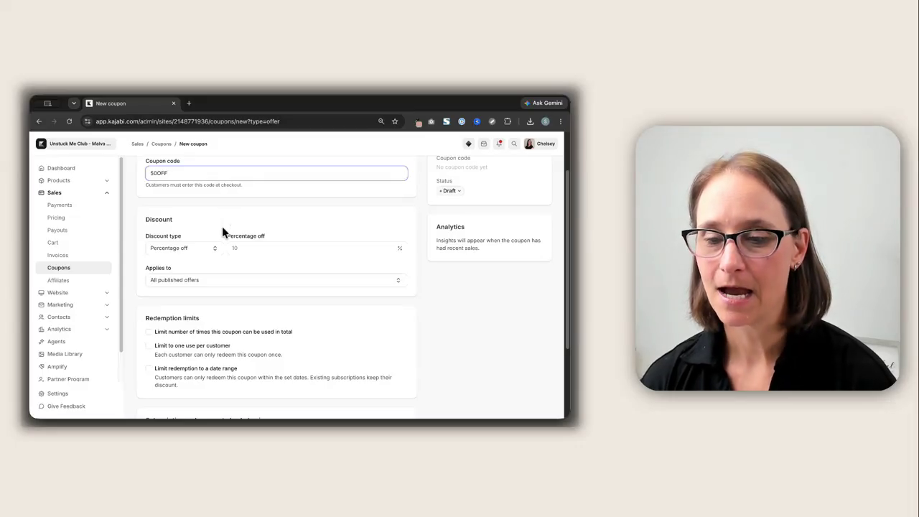
left_click(218, 250)
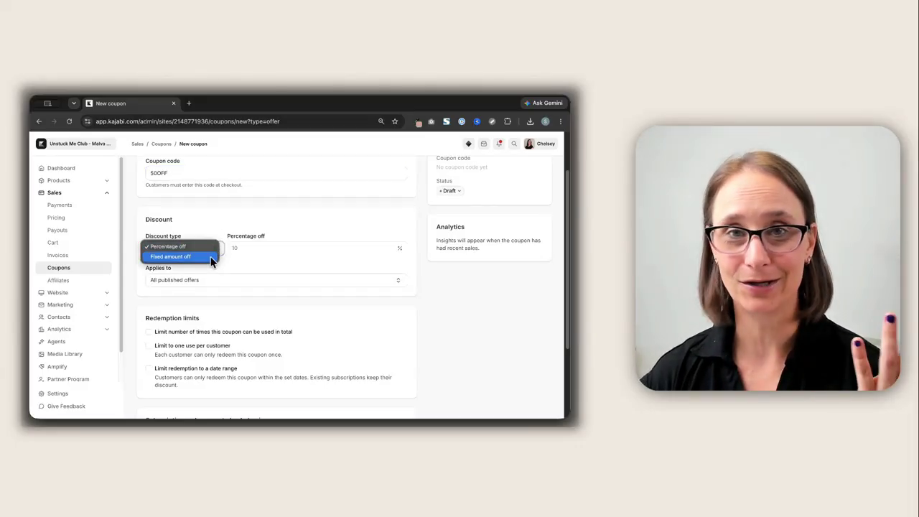
left_click(253, 249)
type("100")
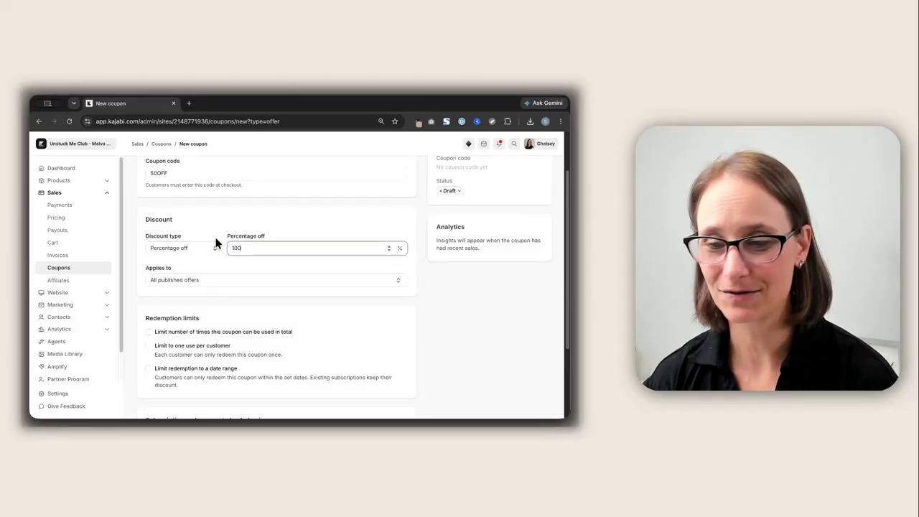
left_click(215, 219)
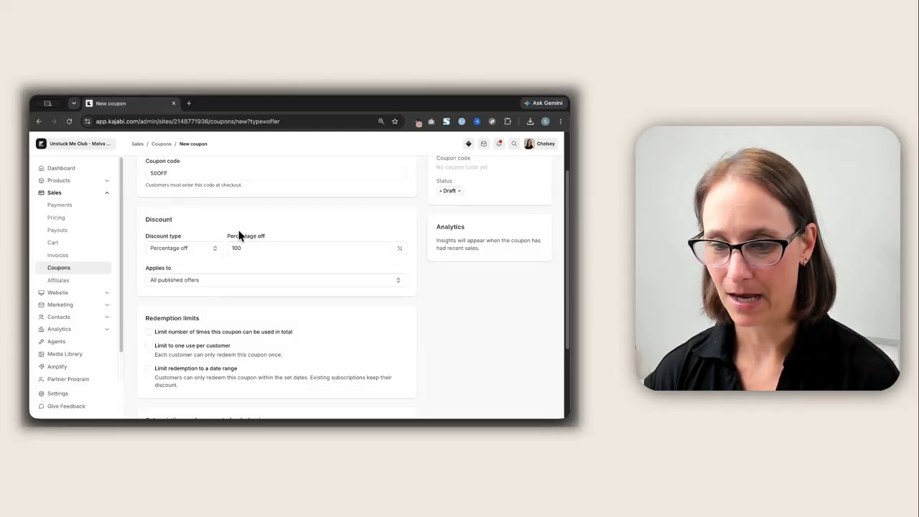
Apply the coupon to specific offers, choosing Kajabi Build Bootcamp: Foundations First Setup [Q2 2026] - $47 USD
left_click(190, 280)
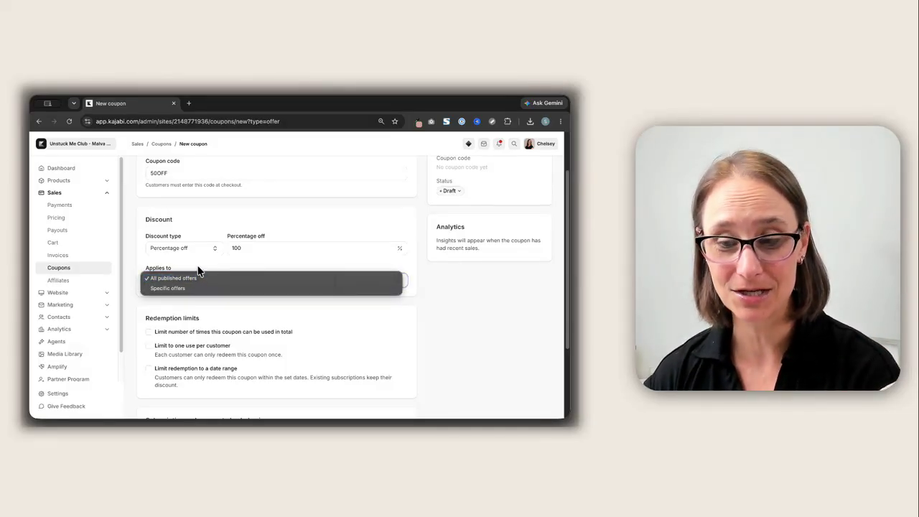
left_click(199, 271)
left_click(195, 281)
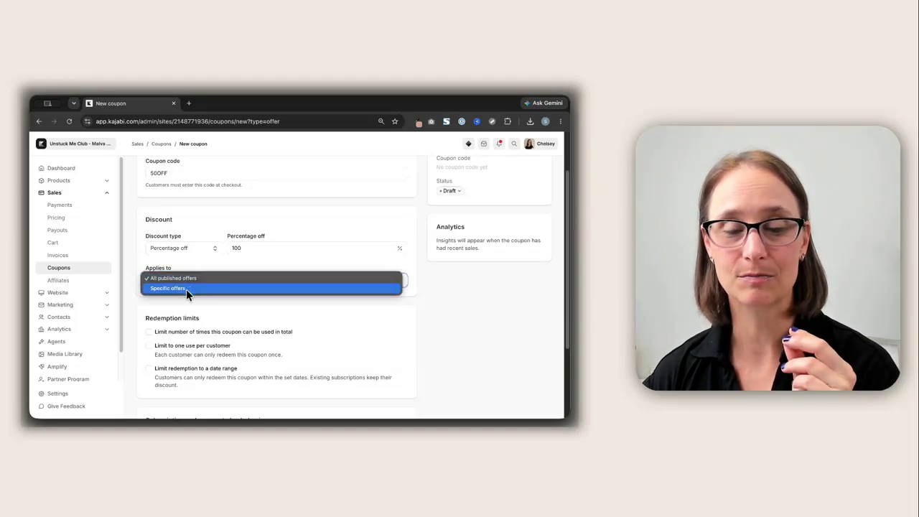
left_click(186, 288)
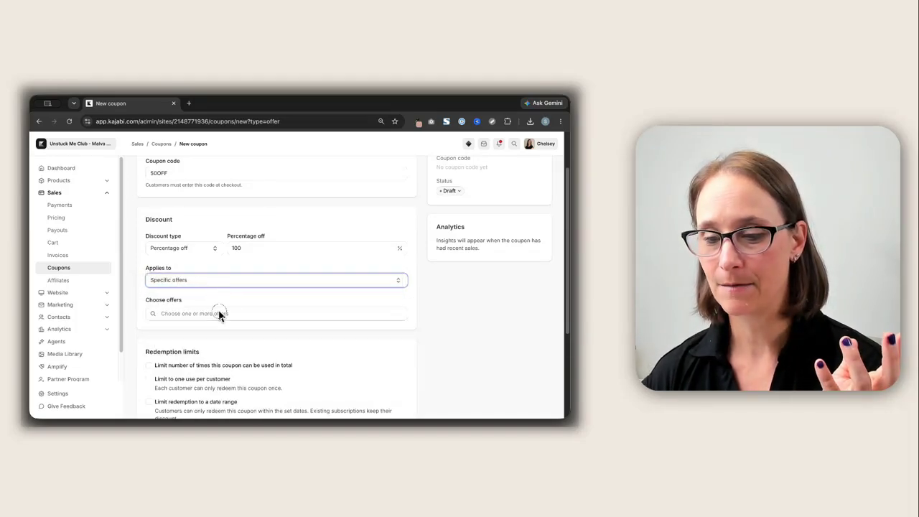
left_click(220, 314)
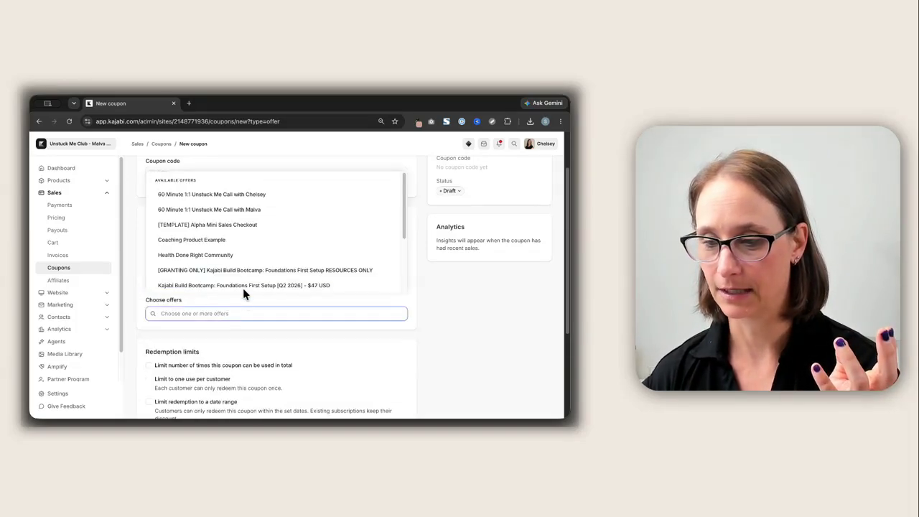
left_click(244, 286)
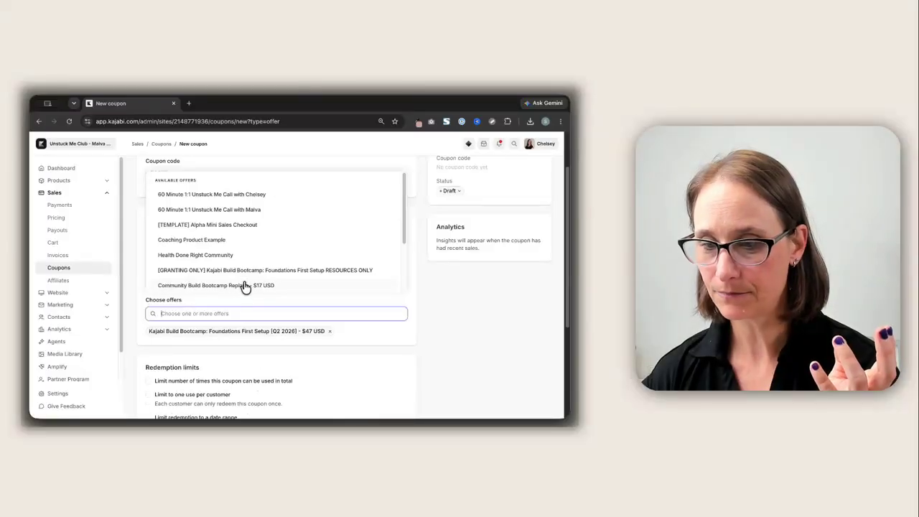
left_click(417, 321)
Limit the total number of times the coupon can be used to 10
scroll(223, 302, "down", 3)
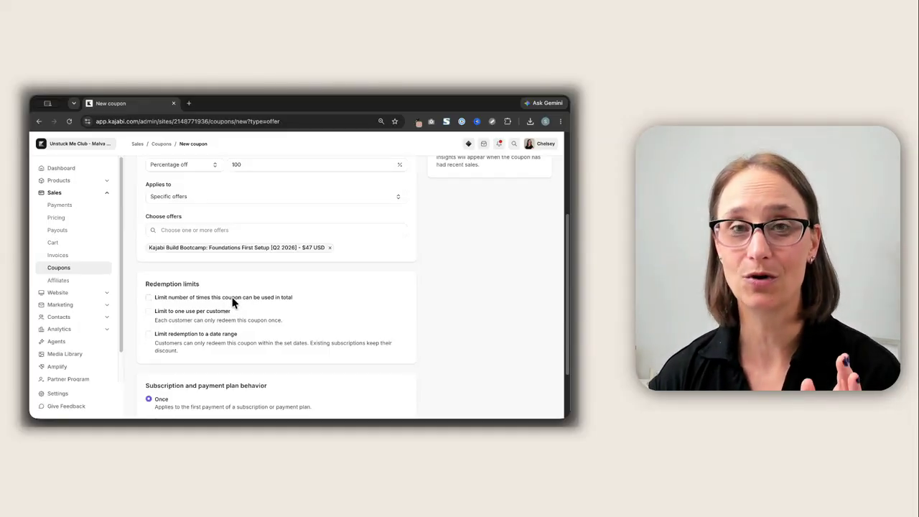
left_click(232, 303)
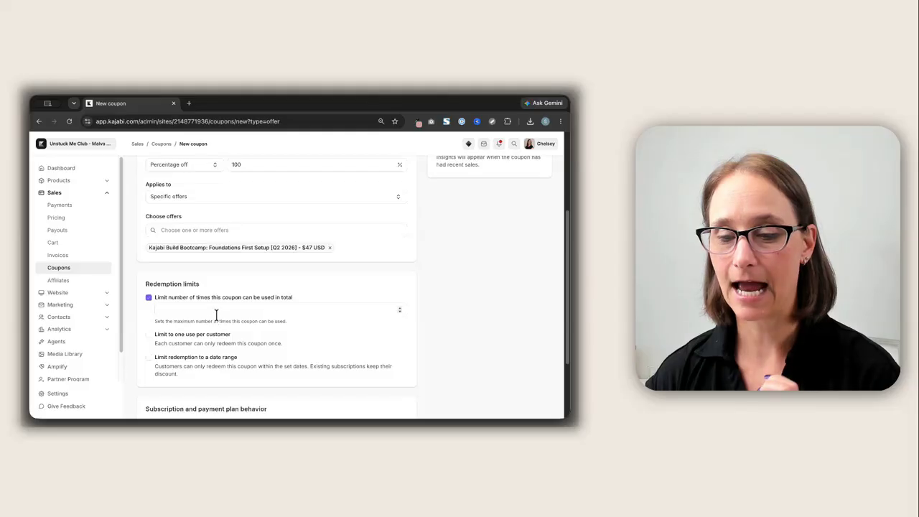
left_click(216, 313)
type("10")
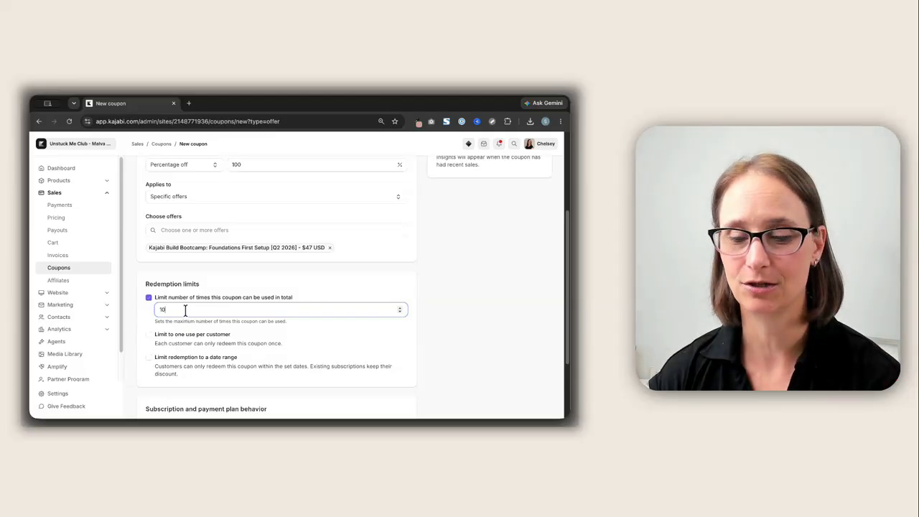
key("BackSpace")
type("0")
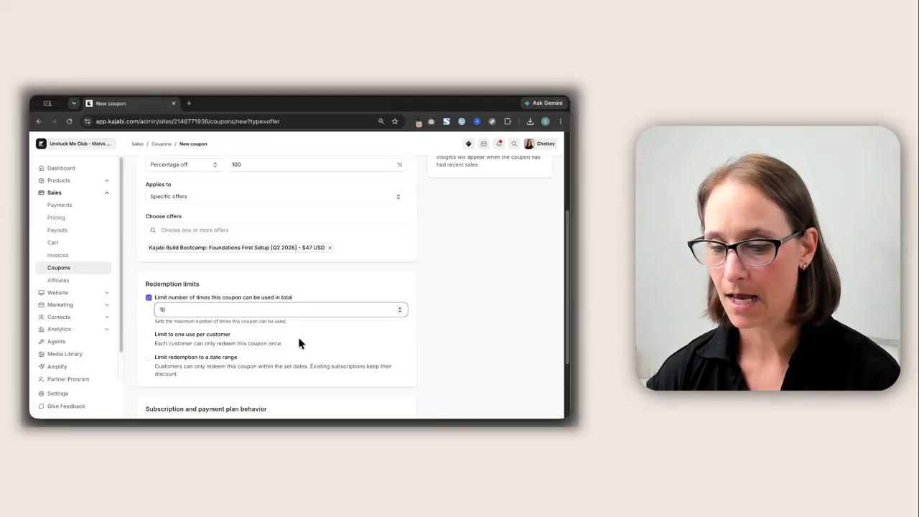
Limit the coupon to one use per customer
left_click(202, 334)
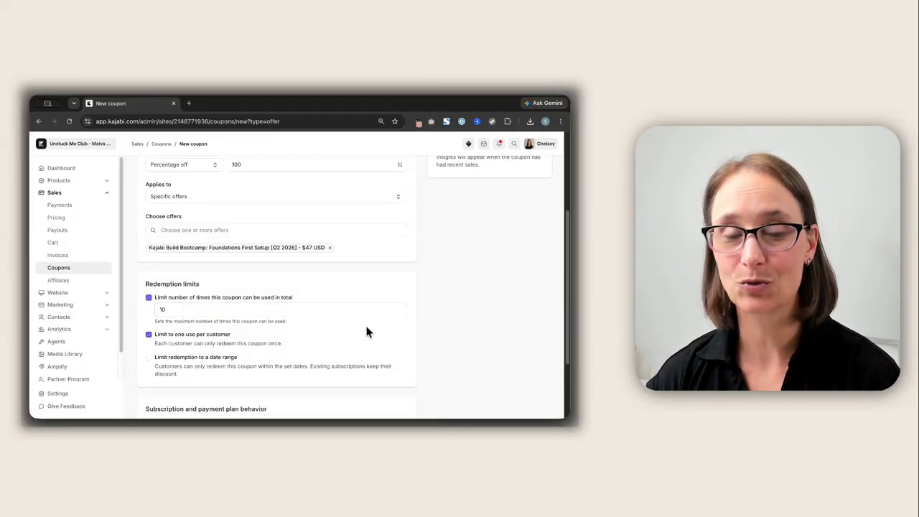
left_click(404, 307)
scroll(403, 307, "down", 1)
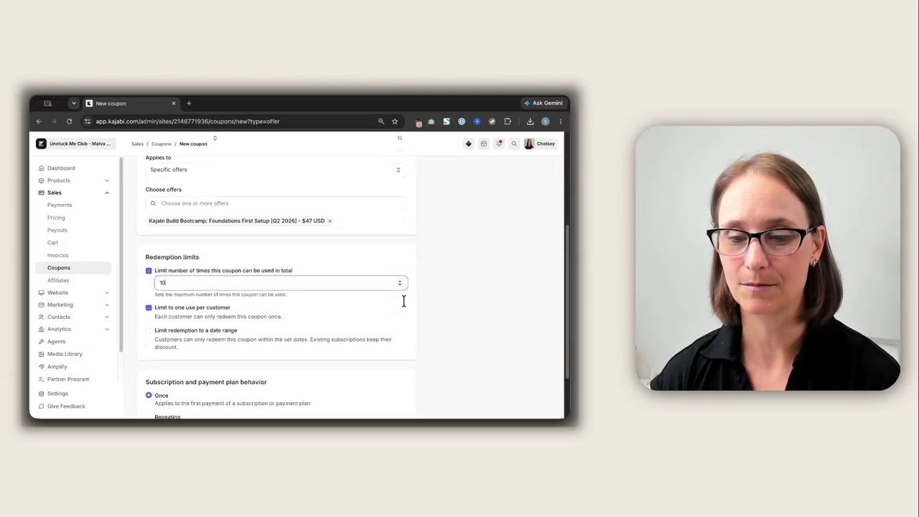
scroll(404, 305, "down", 1)
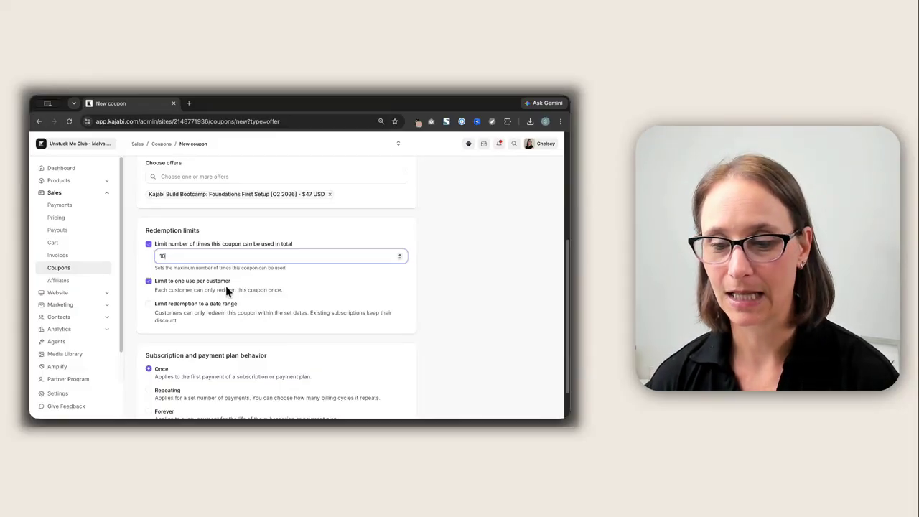
Limit redemption to a date range with an expiration date of 08/31/2026
left_click(203, 305)
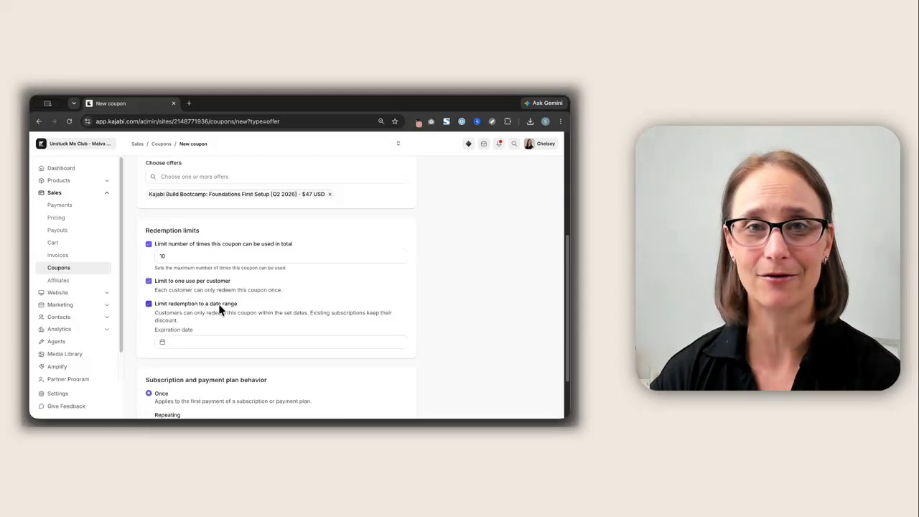
scroll(201, 303, "down", 1)
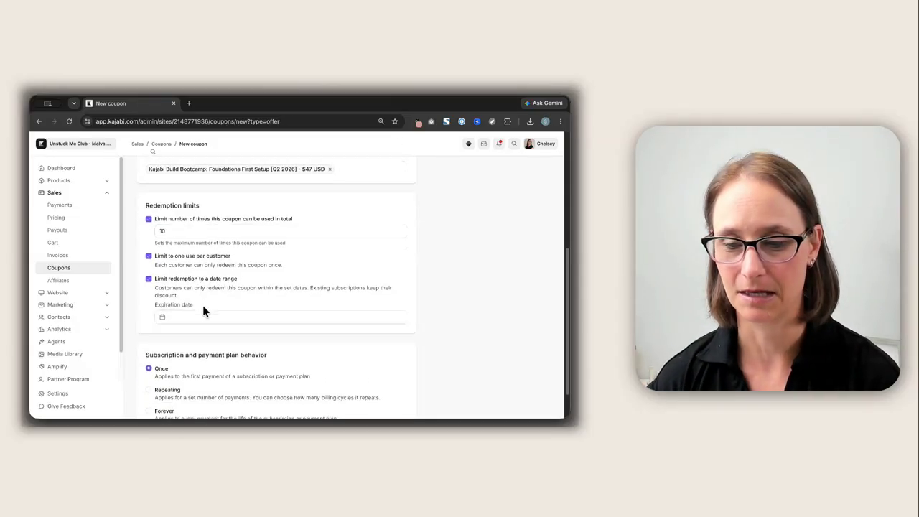
left_click(198, 316)
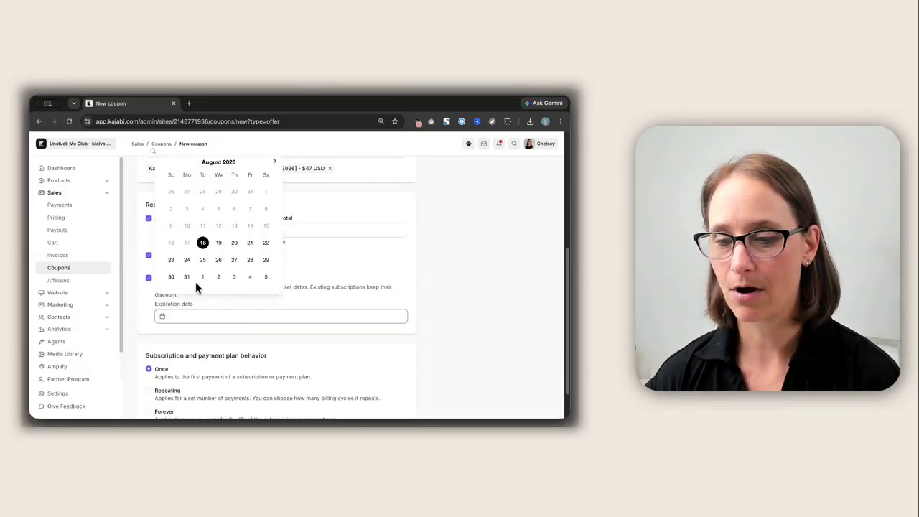
left_click(191, 280)
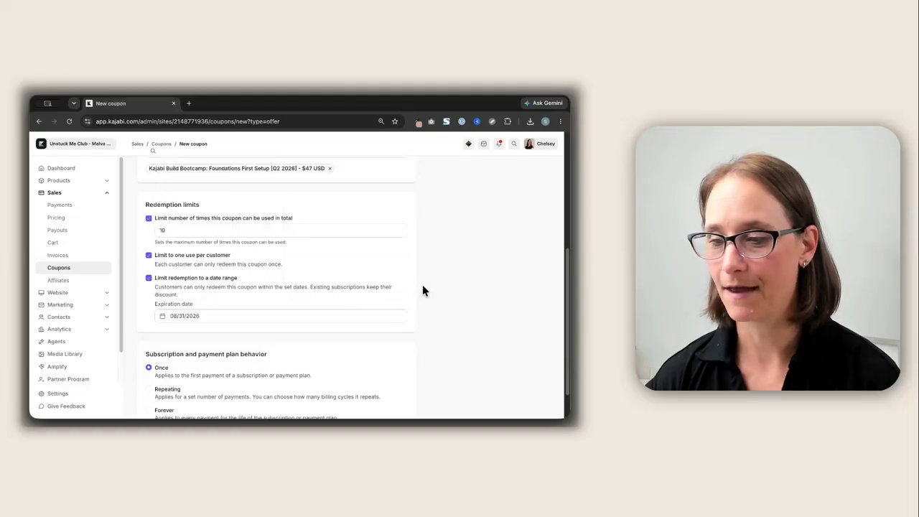
Set the subscription and payment plan behavior to Repeating for 3 months
scroll(263, 259, "down", 2)
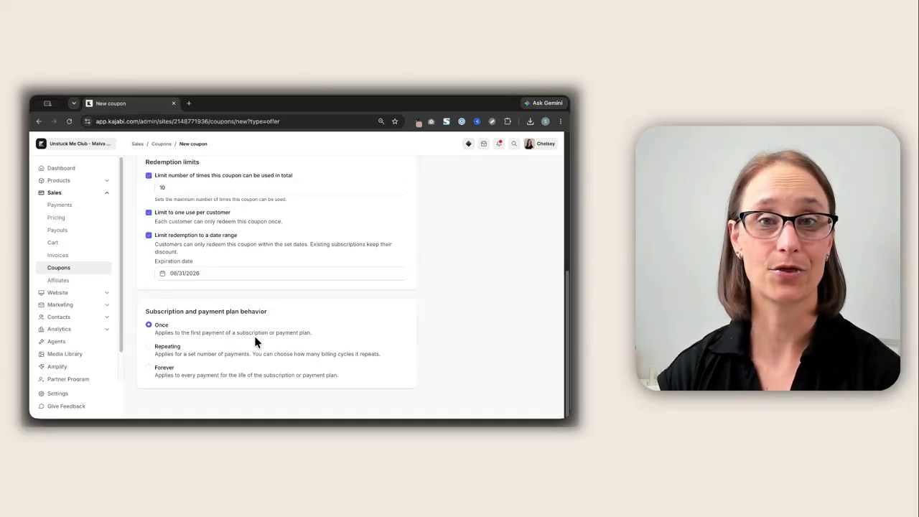
left_click(171, 347)
left_click(180, 369)
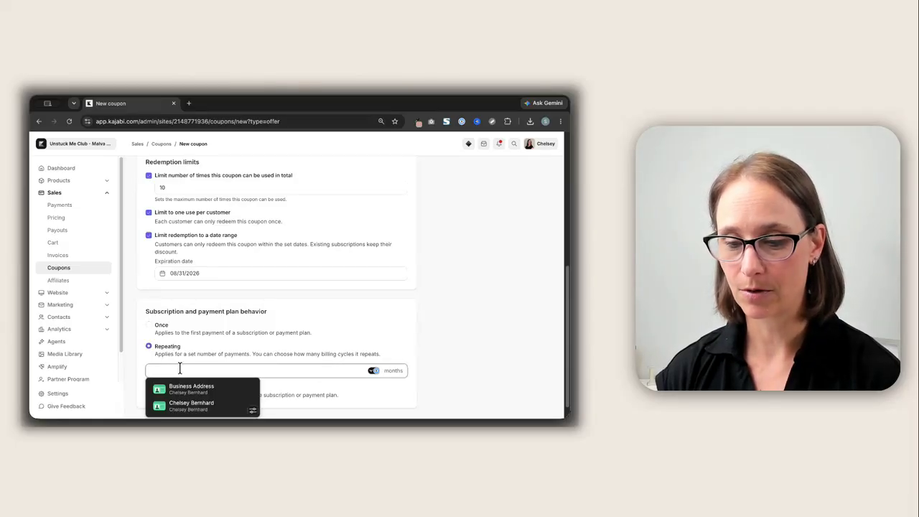
type("3")
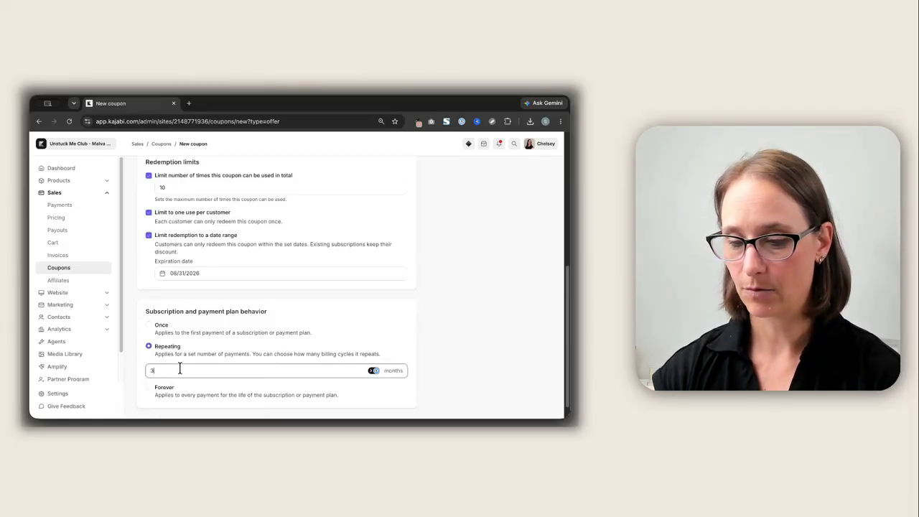
left_click(318, 328)
scroll(318, 329, "down", 1)
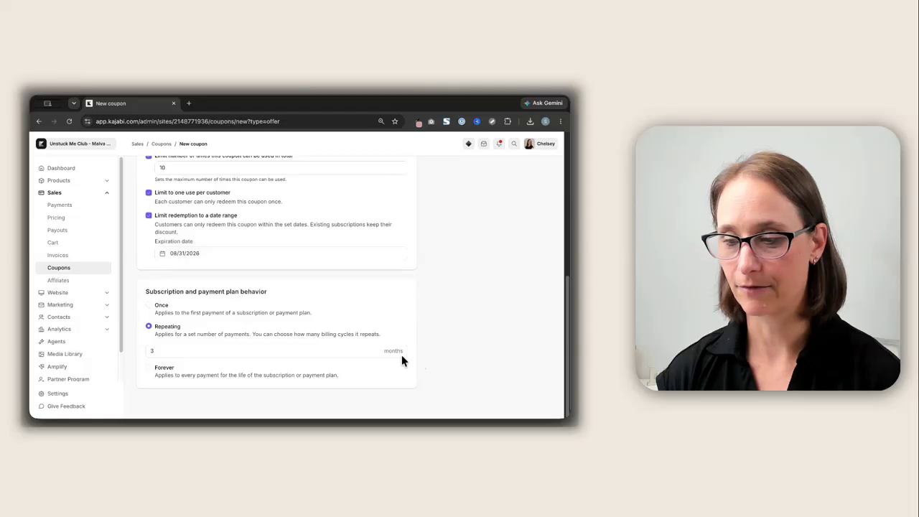
Set the subscription and payment plan behavior to Forever and save the coupon
left_click(149, 370)
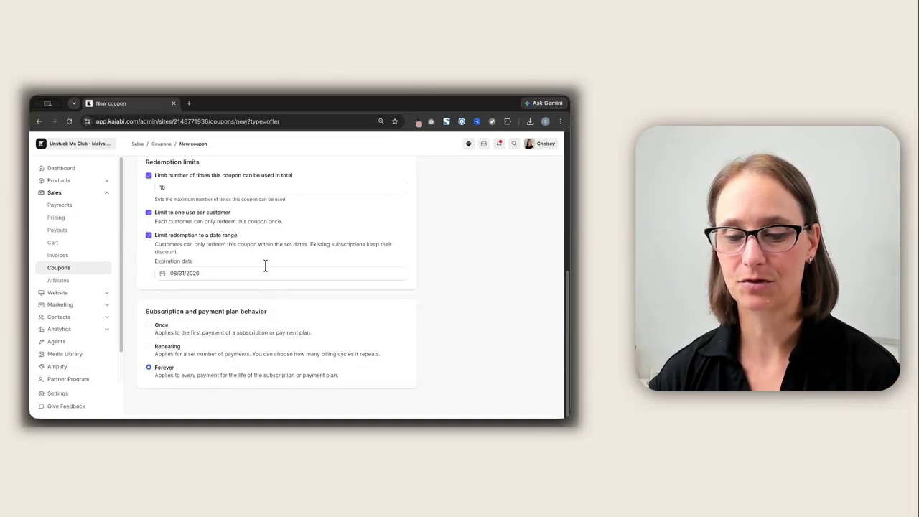
scroll(265, 265, "up", 10)
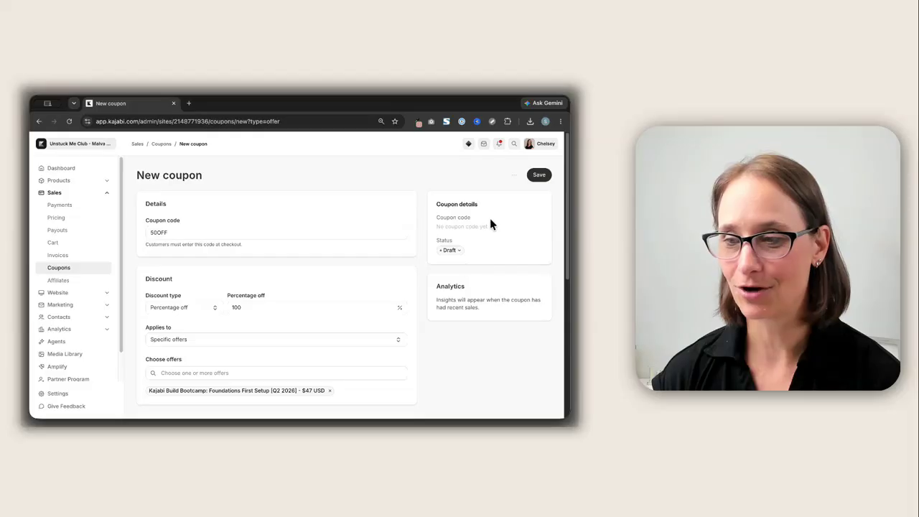
left_click(540, 176)
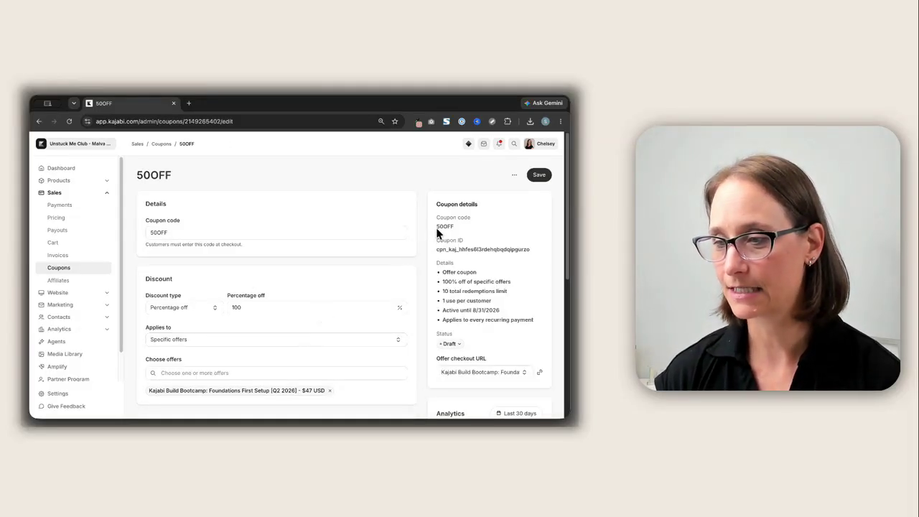
Review the saved coupon's details summary
left_click_drag(438, 228, 540, 251)
left_click_drag(443, 271, 511, 320)
scroll(491, 274, "down", 1)
scroll(491, 274, "down", 2)
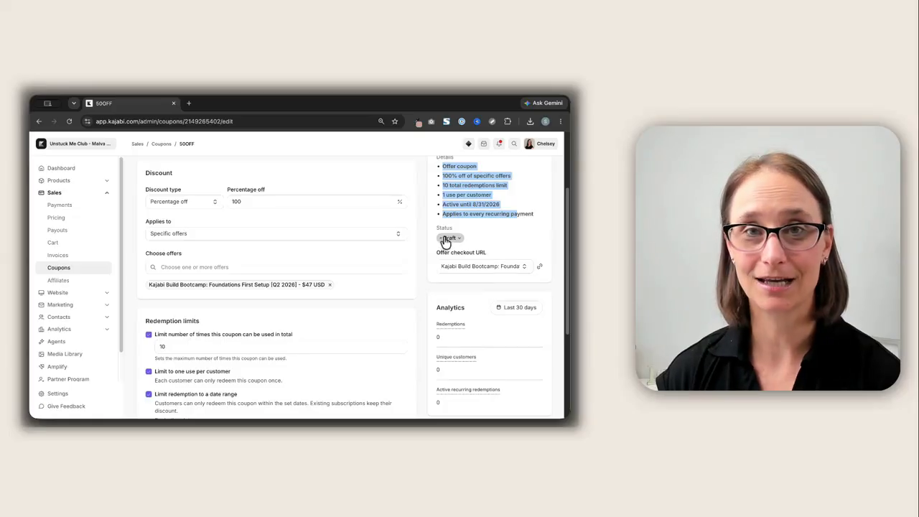
Set the coupon's status to Active and save the change
left_click(448, 238)
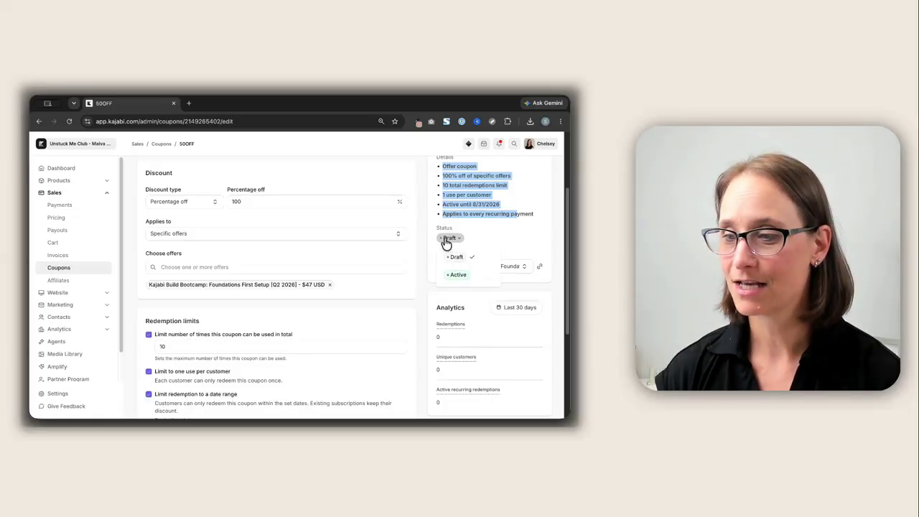
left_click(455, 274)
left_click(520, 237)
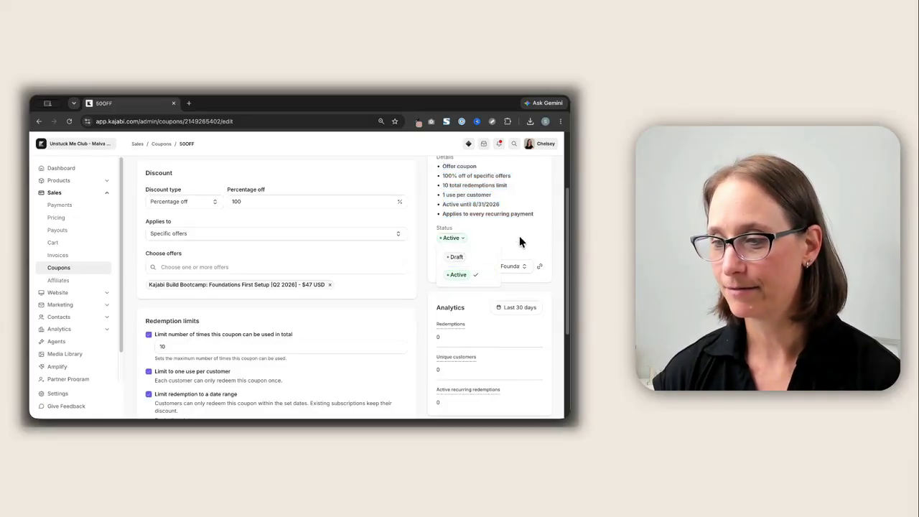
scroll(519, 236, "up", 3)
left_click(538, 176)
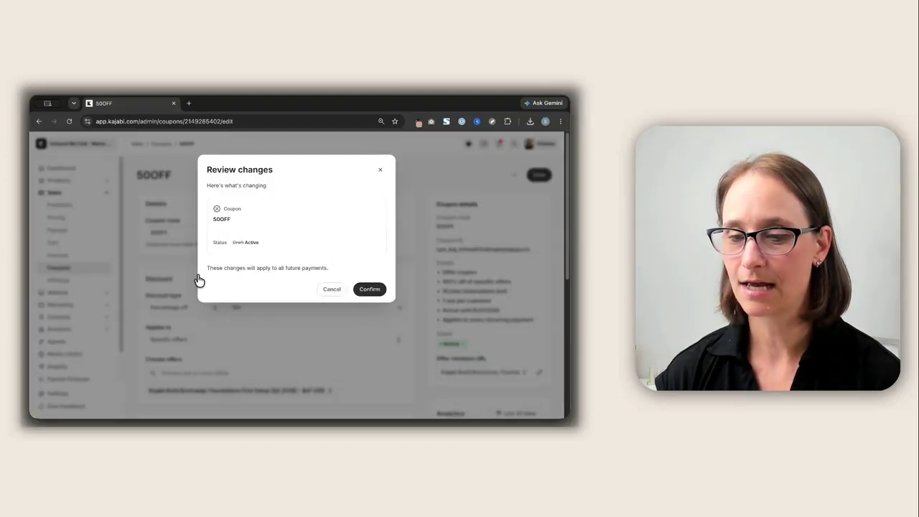
left_click_drag(258, 267, 357, 289)
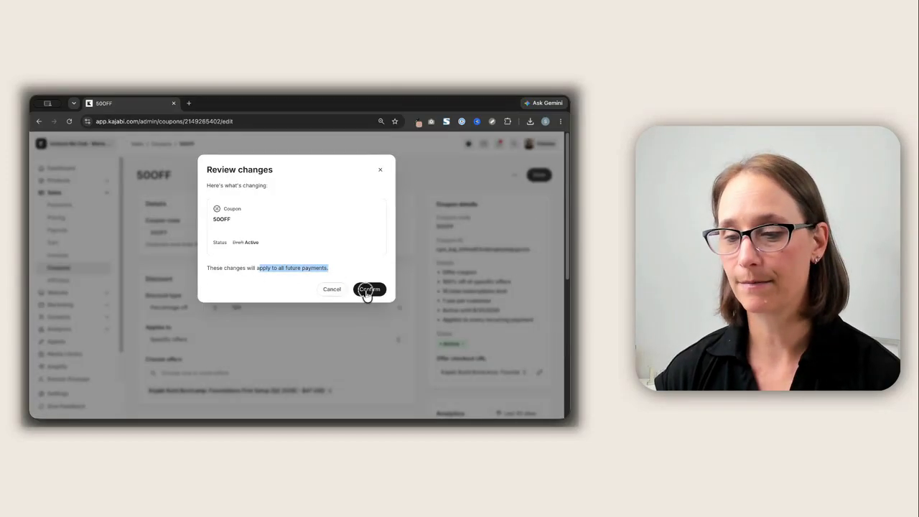
left_click(357, 289)
Copy the coupon's offer checkout link for the Kajabi Build Bootcamp offer
scroll(487, 288, "down", 5)
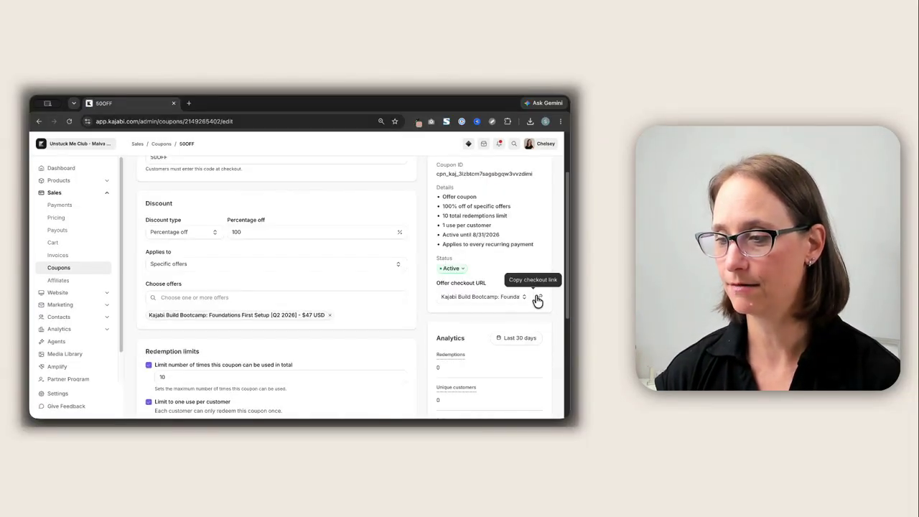
left_click(539, 299)
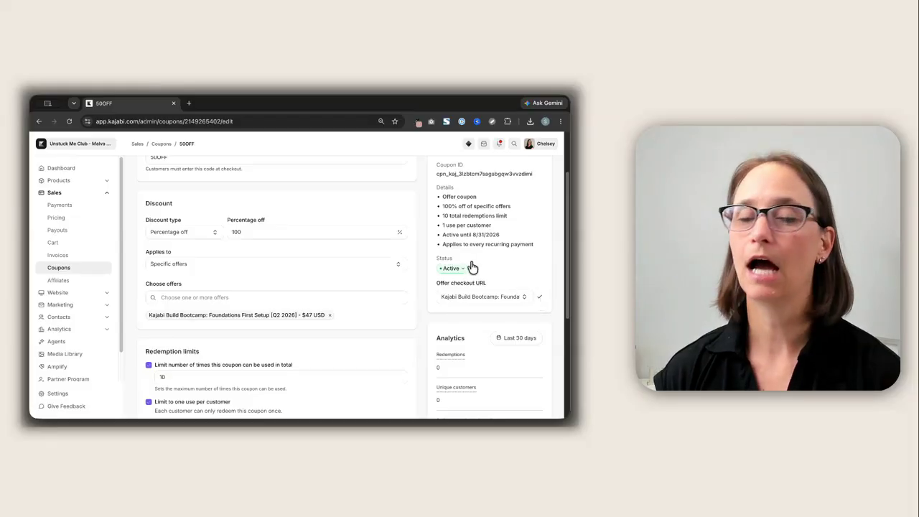
left_click(497, 294)
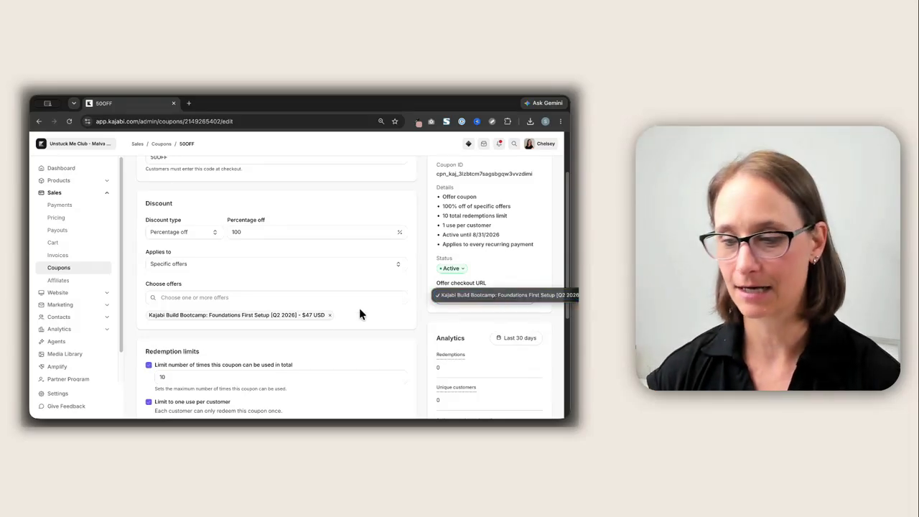
left_click(324, 335)
Add the 60 Minute 1:1 Unstuck Me Call offer to the coupon's chosen offers and save the coupon
left_click(293, 299)
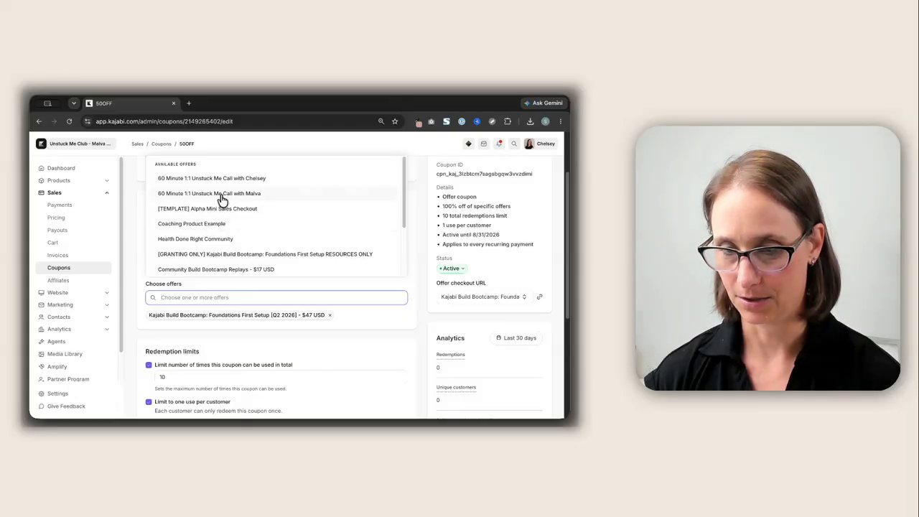
left_click(222, 200)
left_click(420, 305)
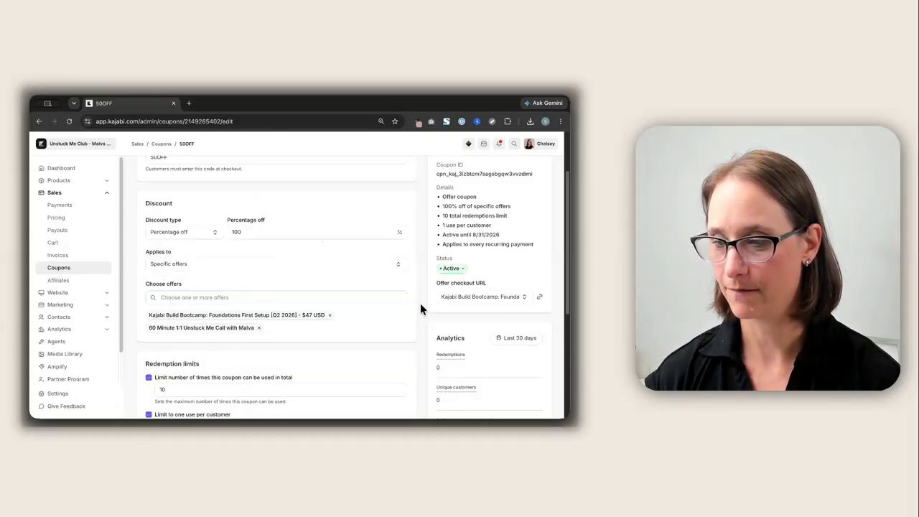
scroll(458, 234, "up", 2)
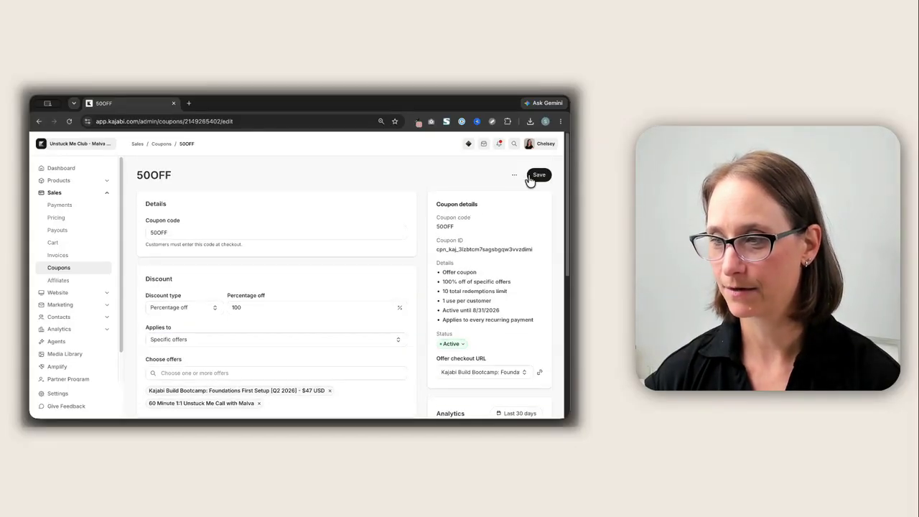
left_click(529, 177)
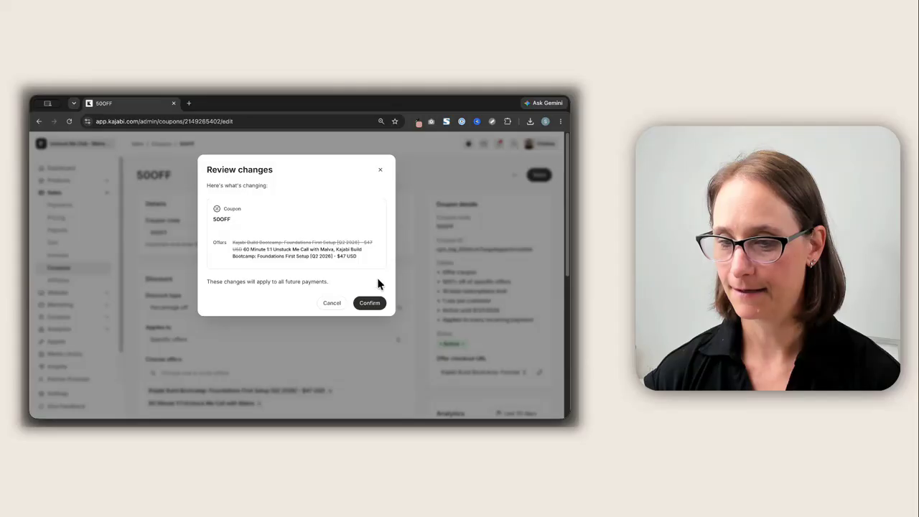
left_click(379, 302)
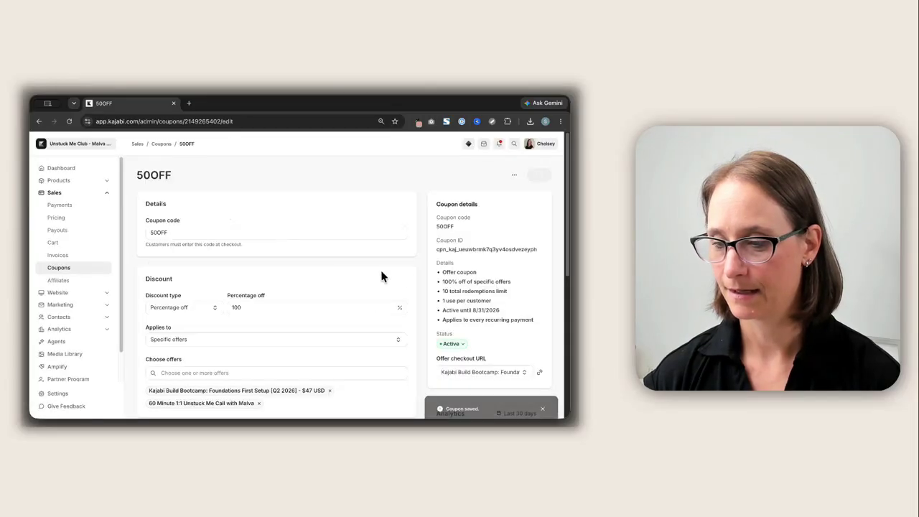
Switch the offer checkout URL selector between the Kajabi Build Bootcamp and 60 Minute 1:1 call offers
scroll(398, 273, "down", 3)
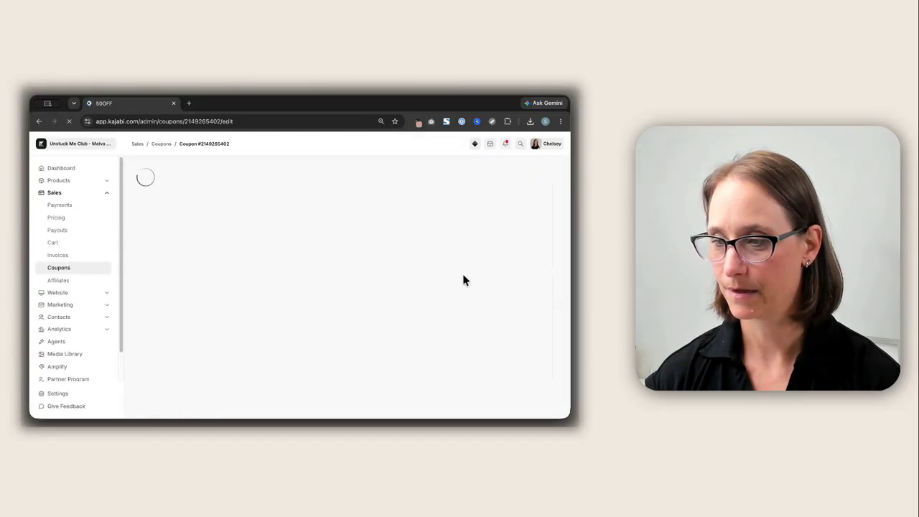
scroll(463, 273, "down", 2)
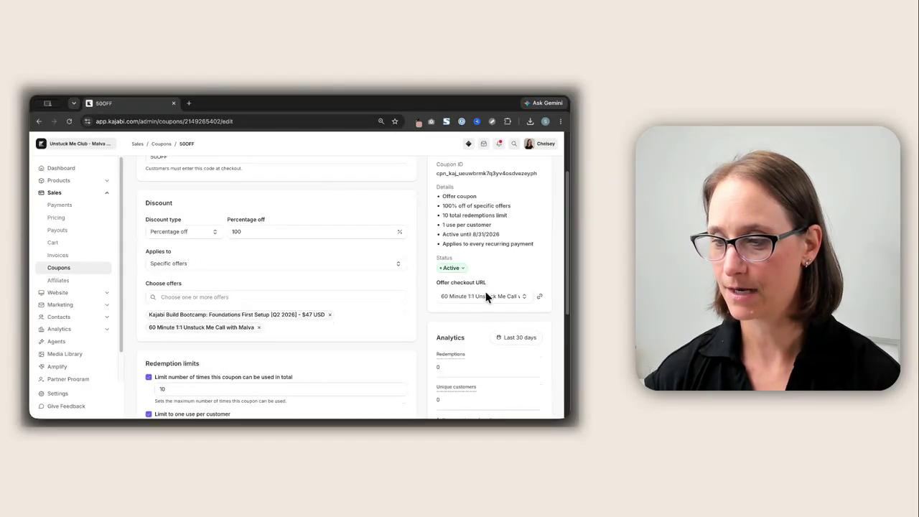
left_click(486, 296)
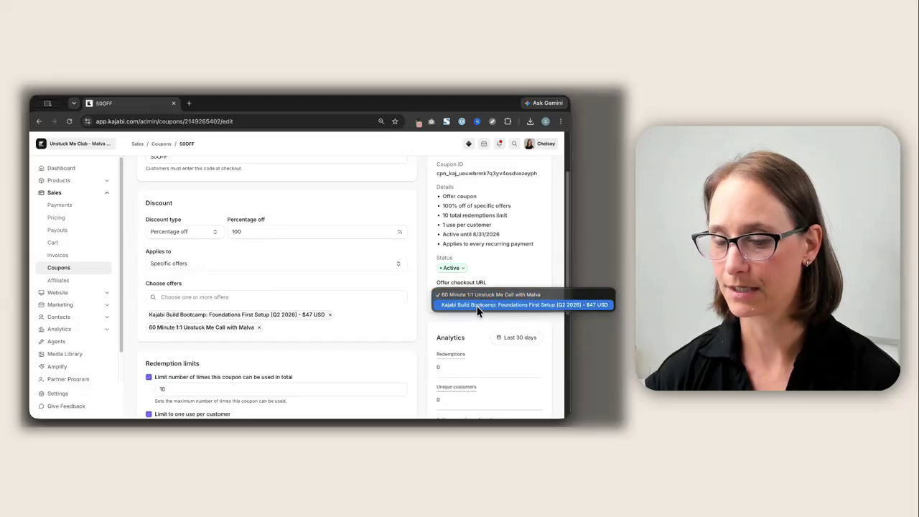
left_click(478, 309)
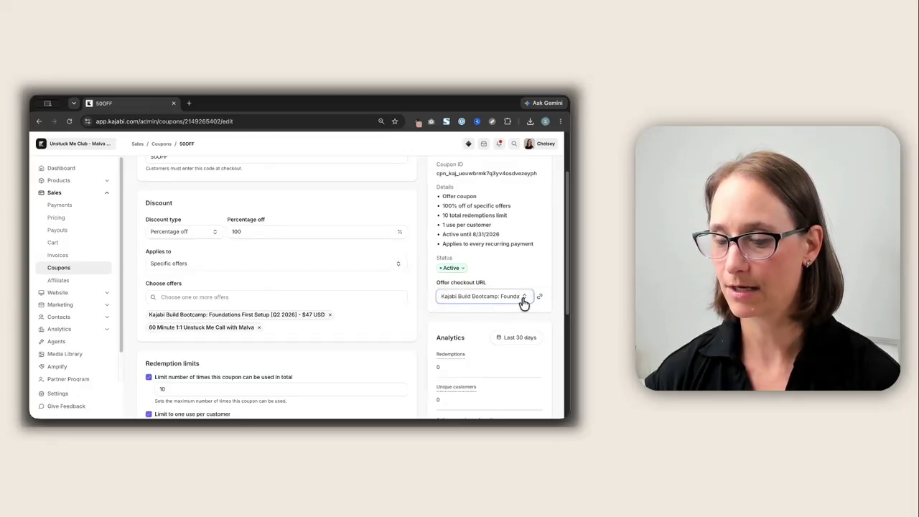
left_click(515, 303)
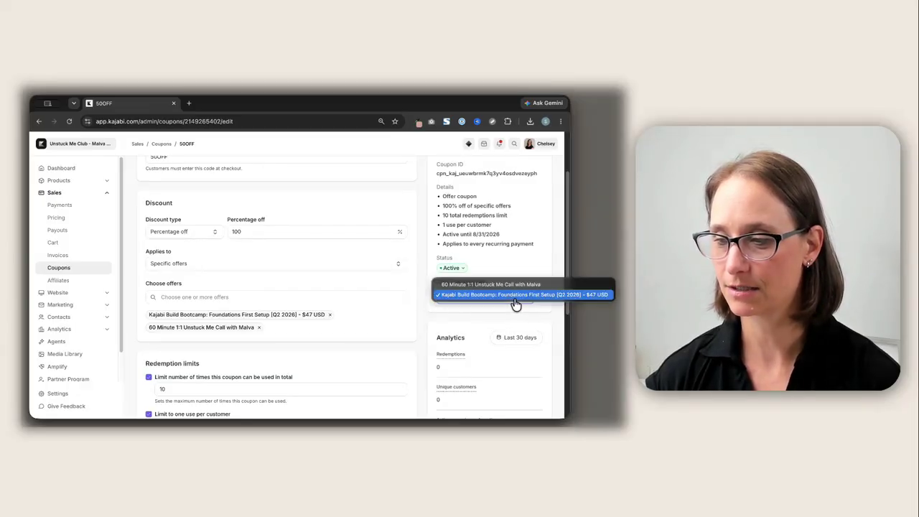
left_click(514, 284)
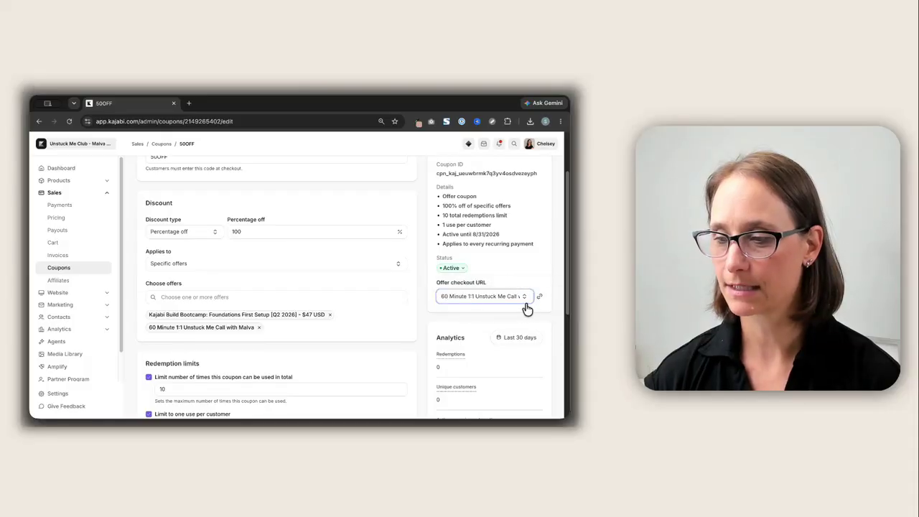
left_click(488, 299)
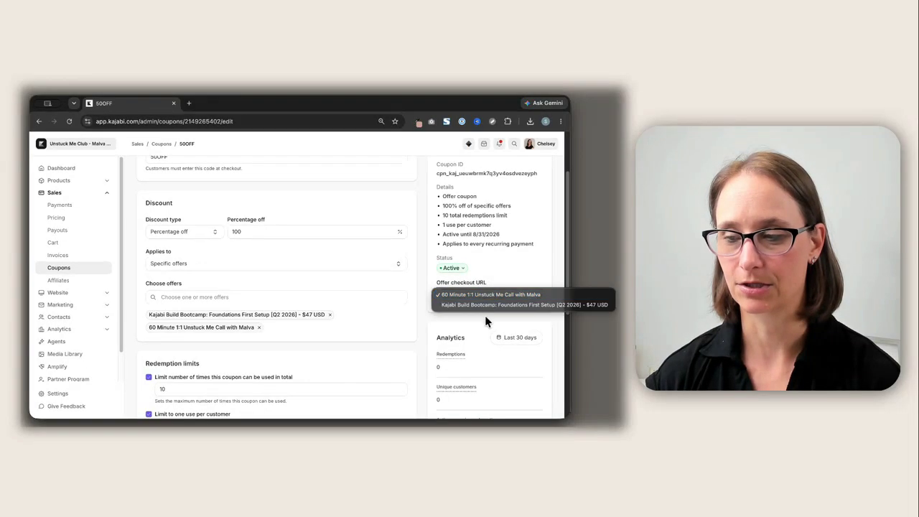
left_click(501, 283)
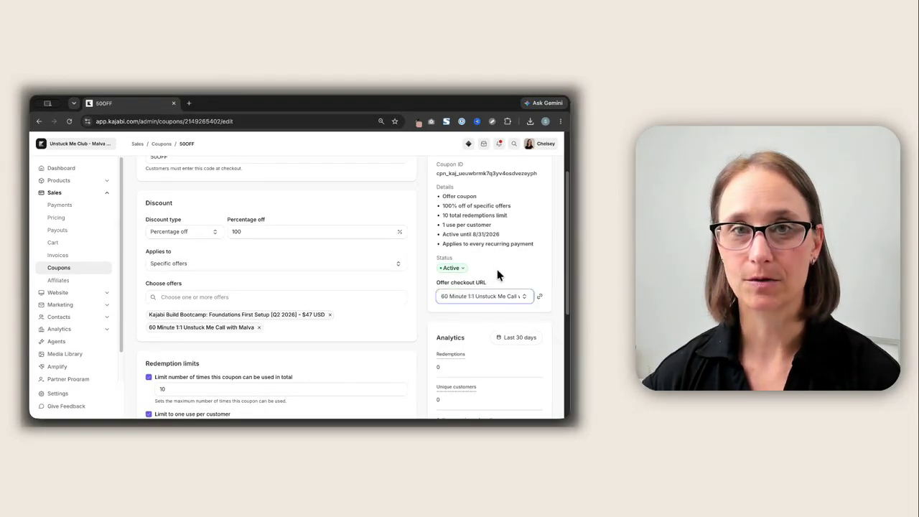
Return to the coupons list
scroll(497, 270, "down", 2)
scroll(495, 280, "down", 3)
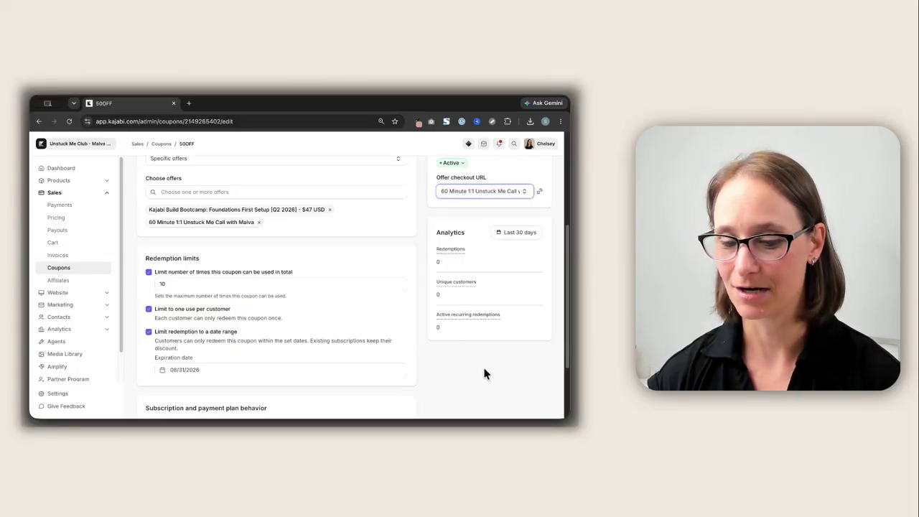
scroll(480, 370, "down", 3)
scroll(474, 363, "up", 5)
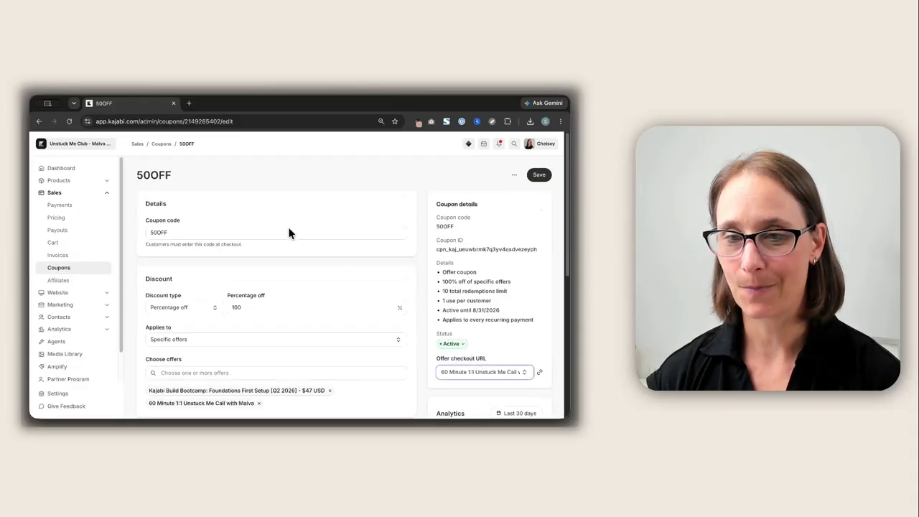
left_click(161, 144)
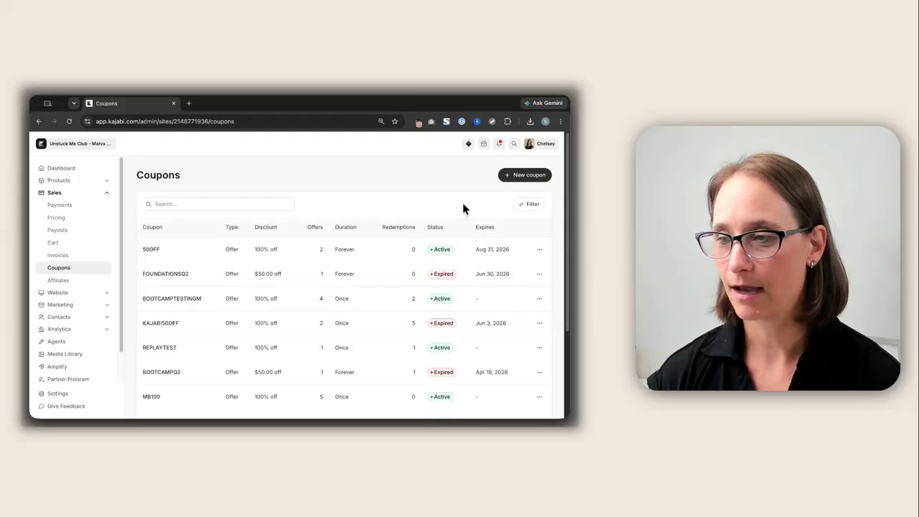
left_click(513, 180)
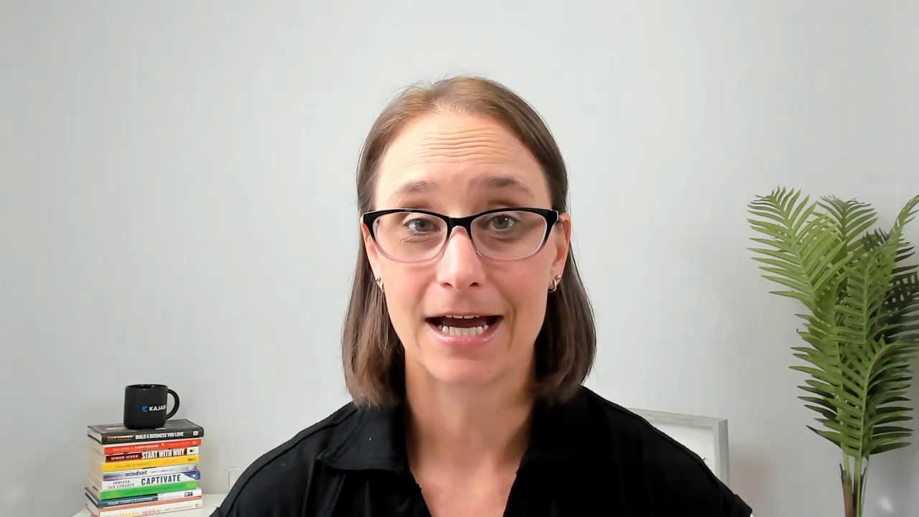